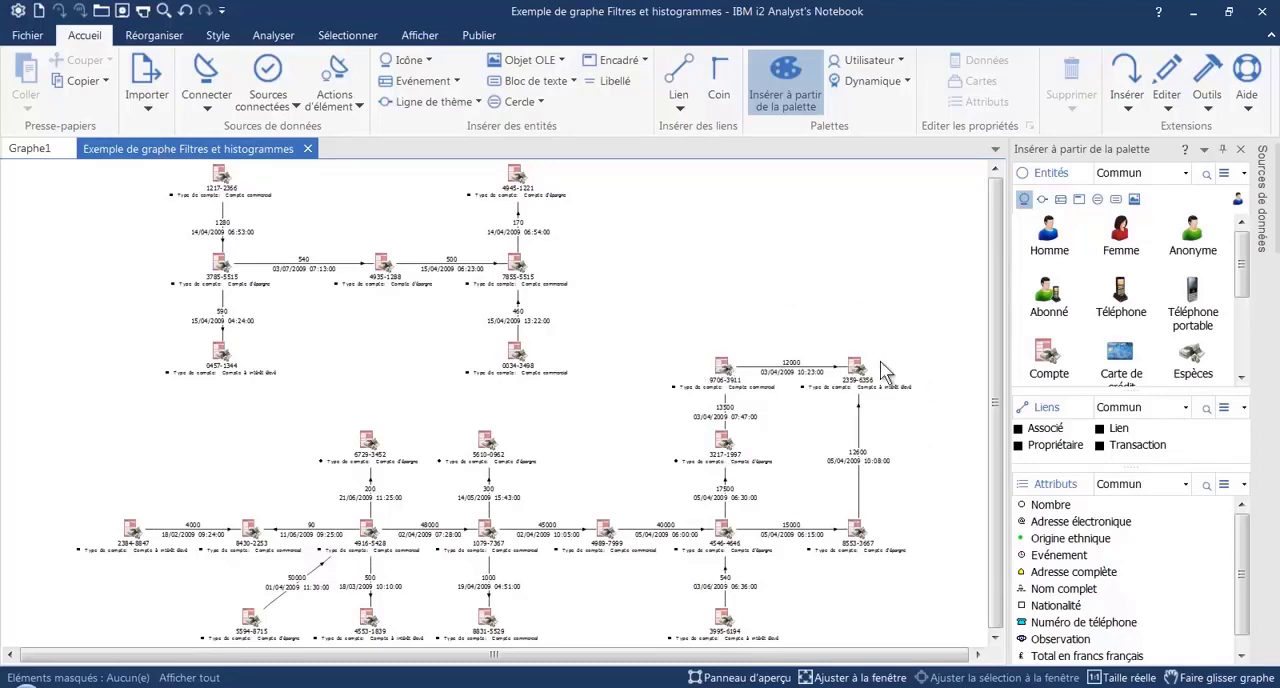
Group the three accounts linked by the 12000 and 13500 transactions
left_click_drag(654, 311, 931, 511)
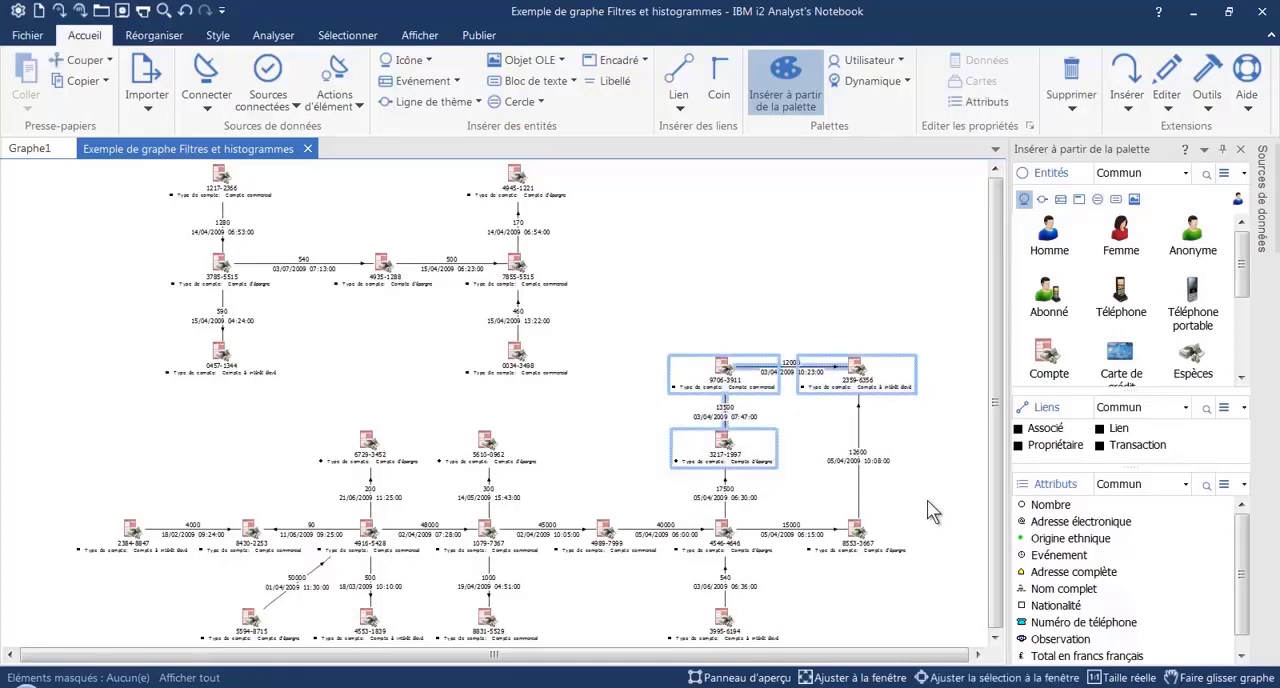
left_click(154, 36)
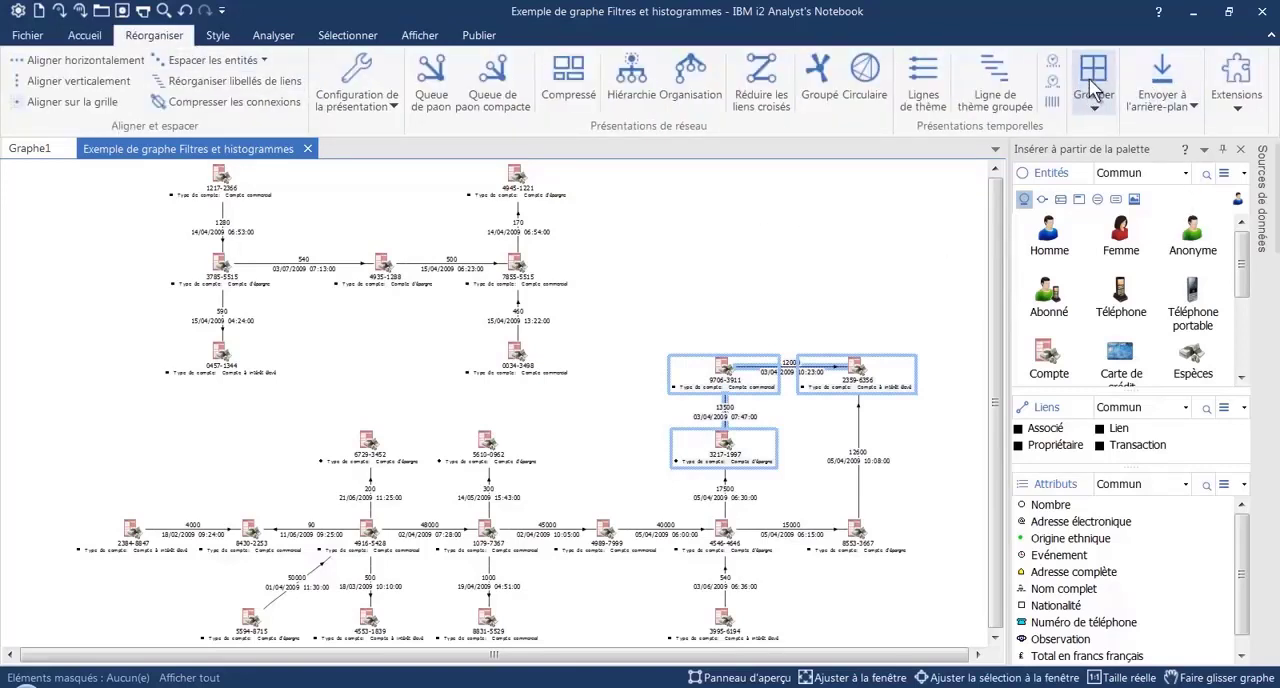
left_click(1095, 112)
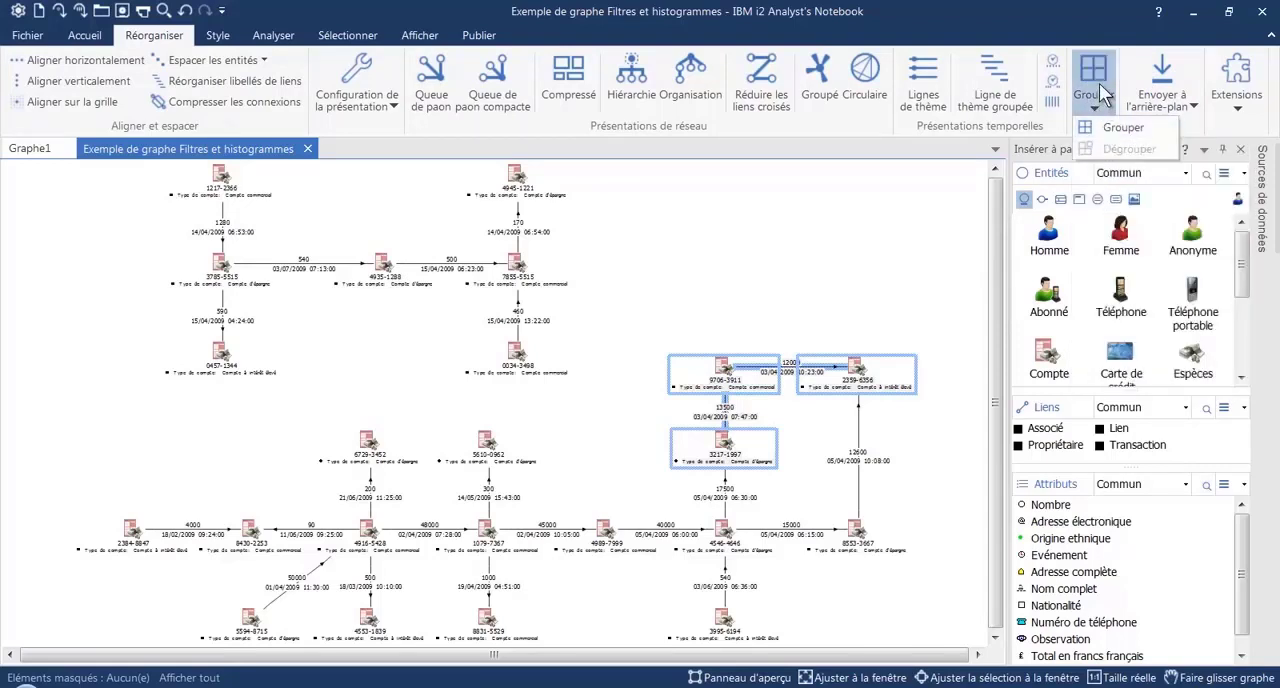
left_click(1112, 130)
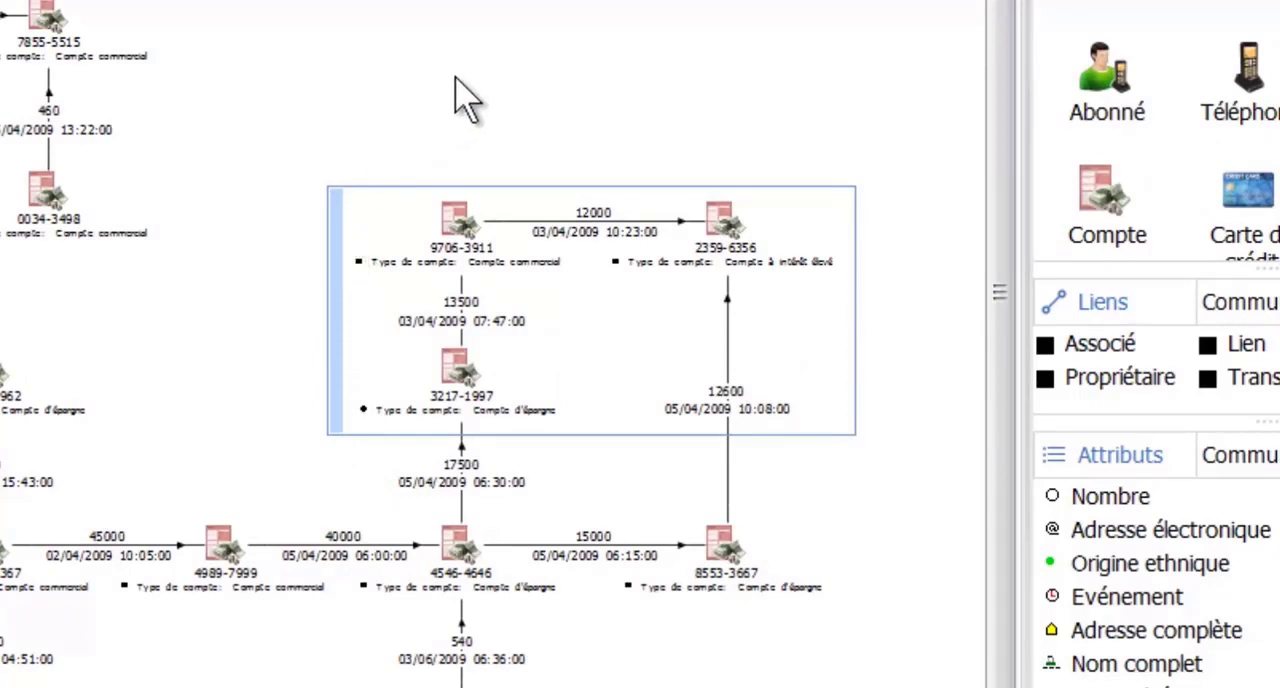
left_click(512, 40)
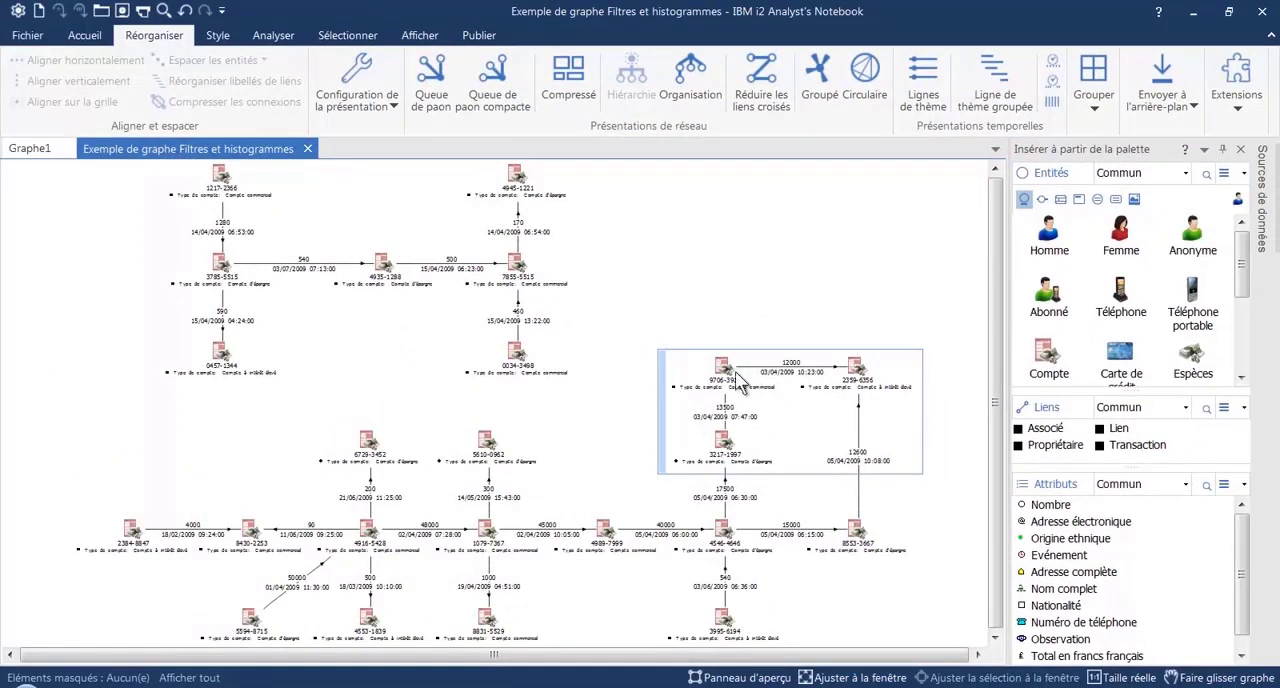
Move the whole account group upward and reposition its two upper accounts individually inside the group
left_click_drag(722, 368, 705, 290)
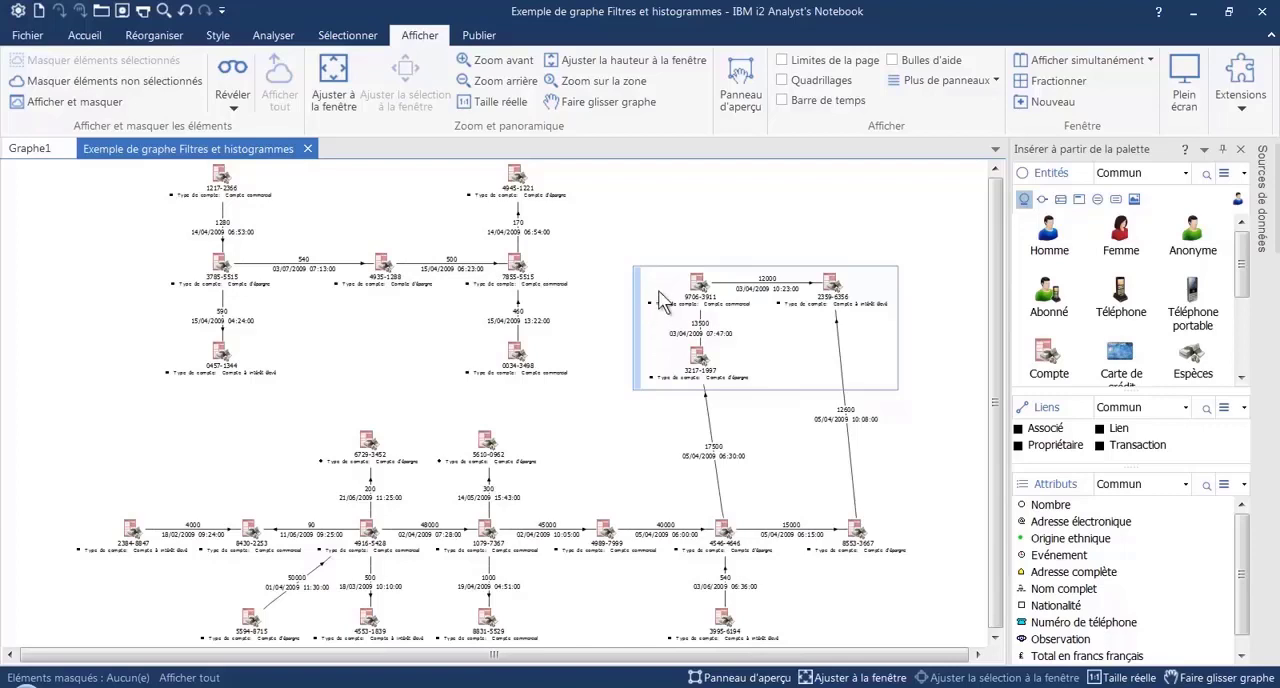
left_click(833, 287)
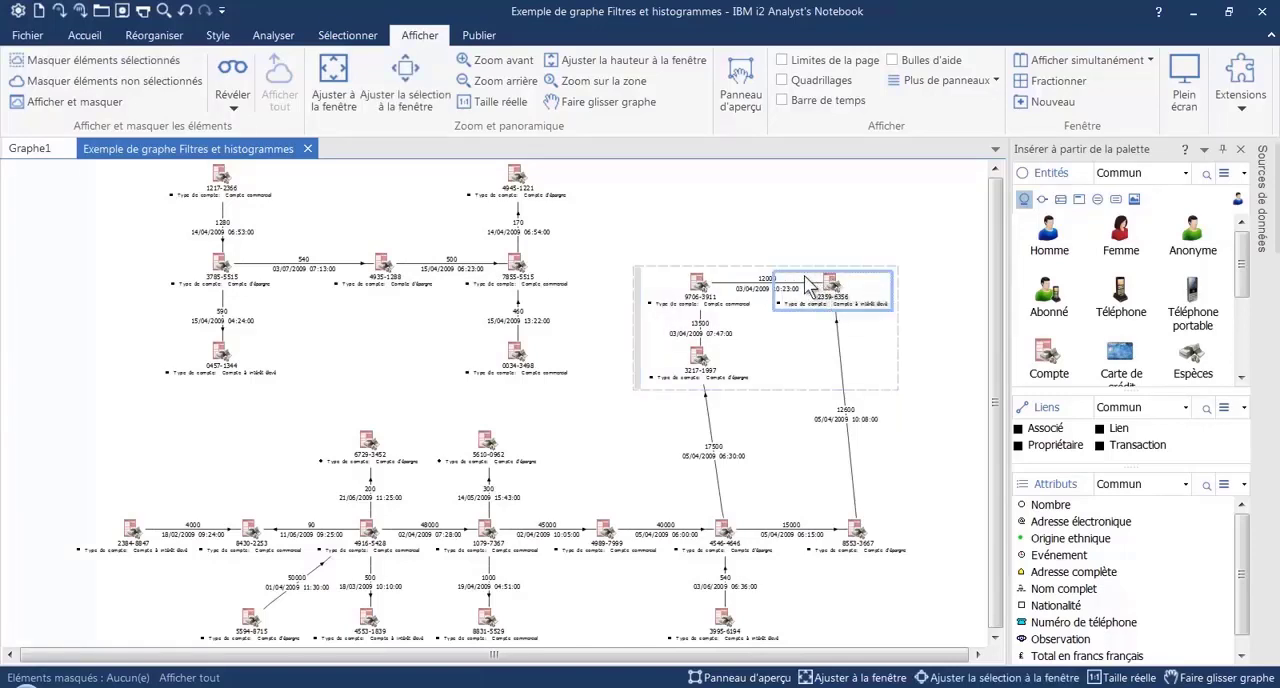
left_click_drag(846, 285, 851, 238)
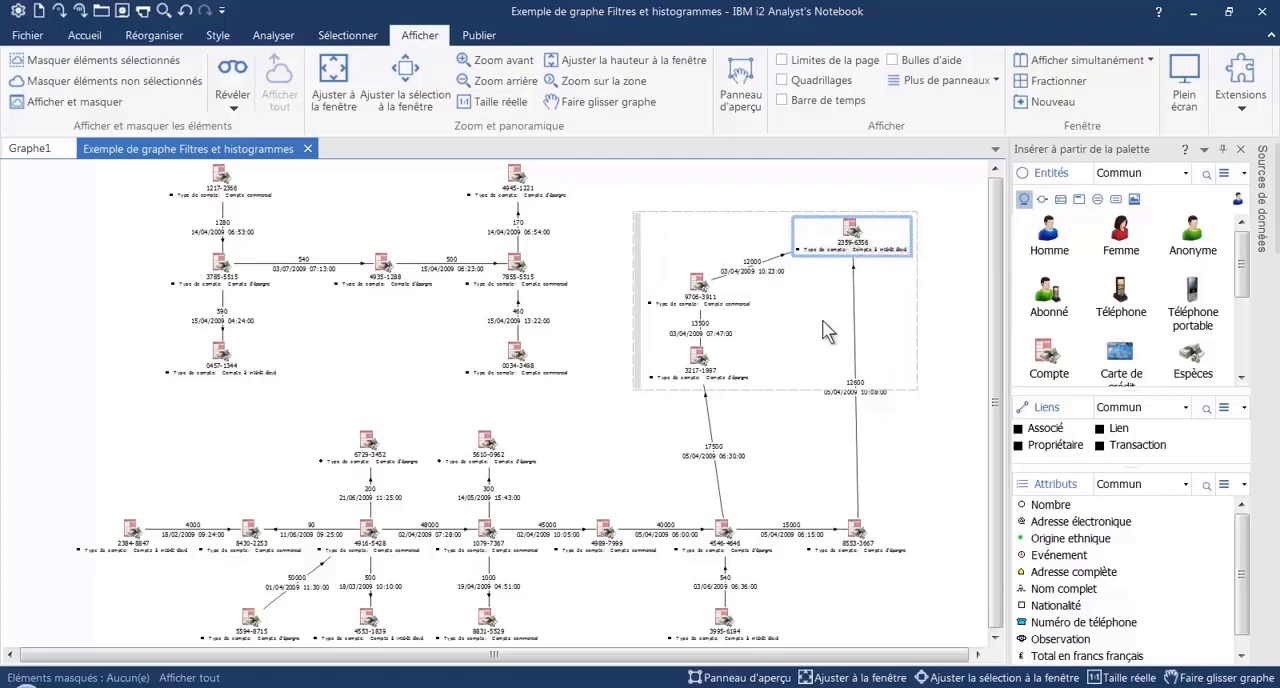
left_click(701, 287)
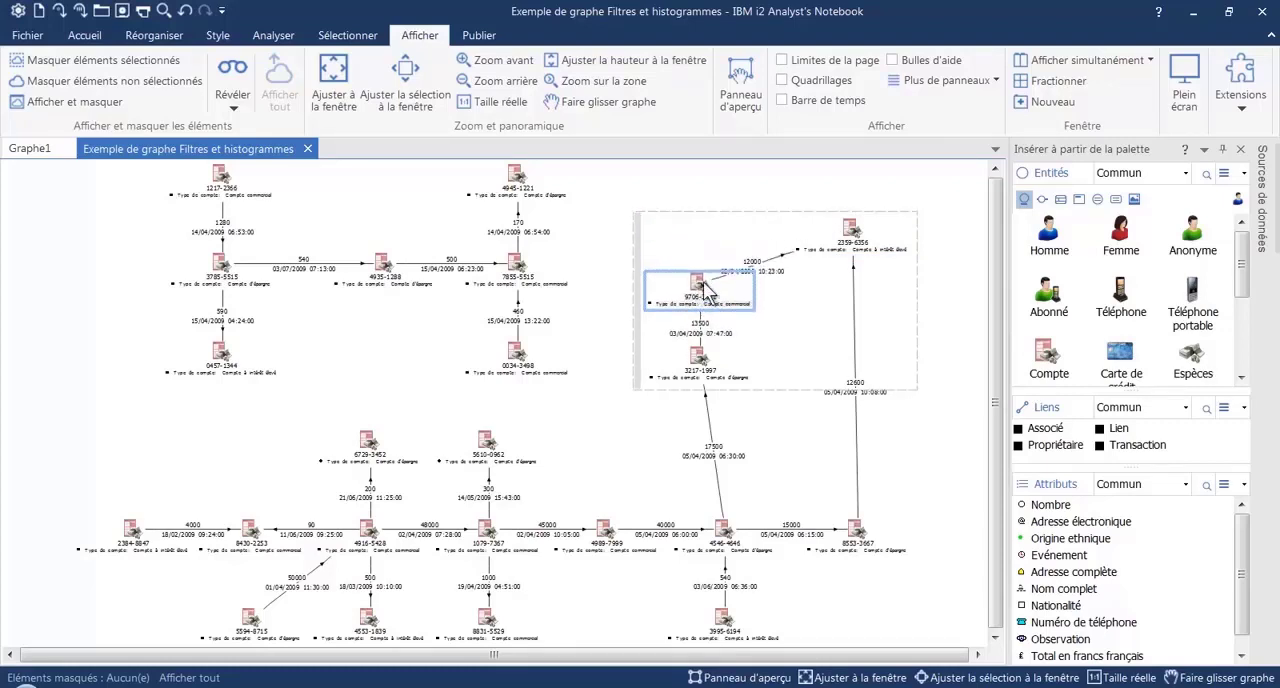
left_click_drag(862, 240, 848, 288)
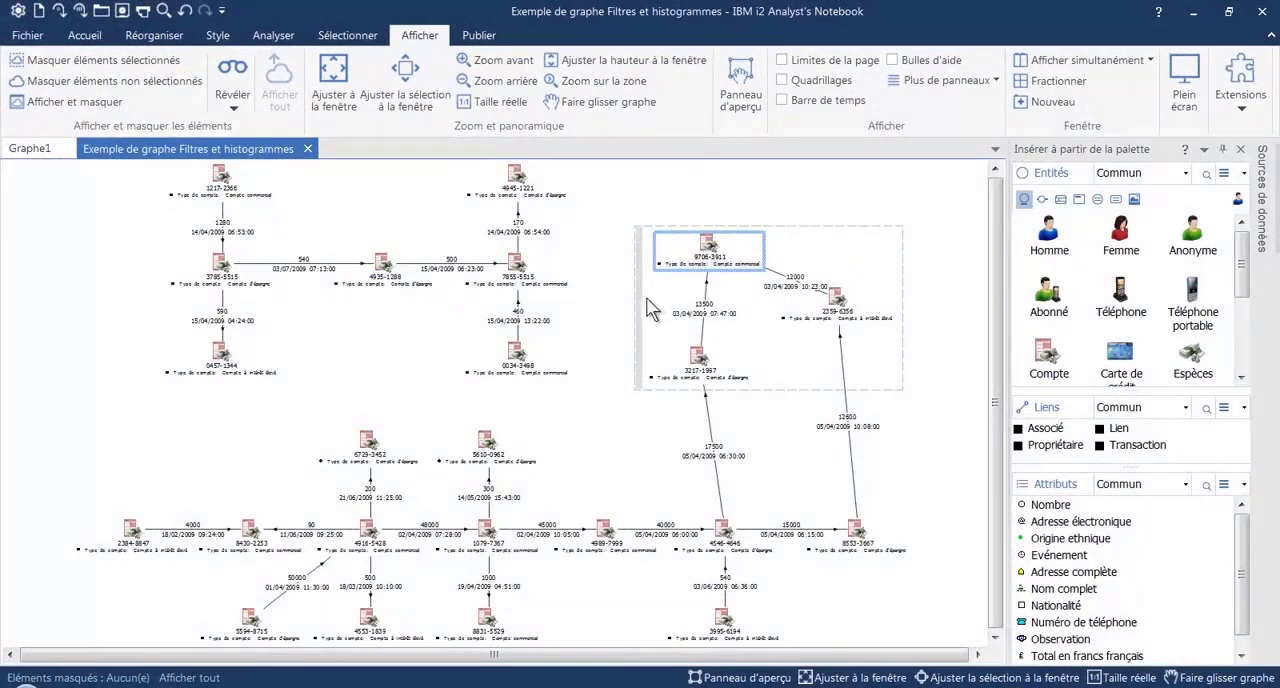
left_click(620, 213)
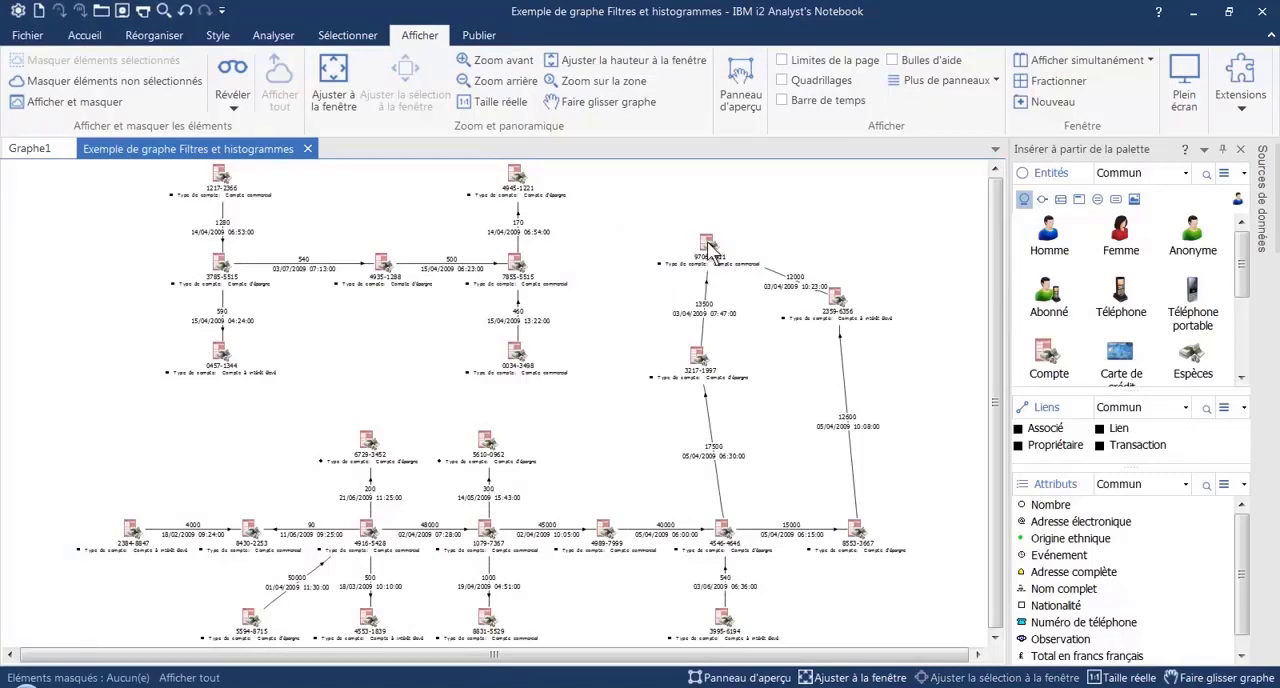
mouse_move(708, 247)
left_mouse_down()
mouse_move(380, 245)
mouse_move(730, 243)
mouse_move(708, 240)
left_mouse_up()
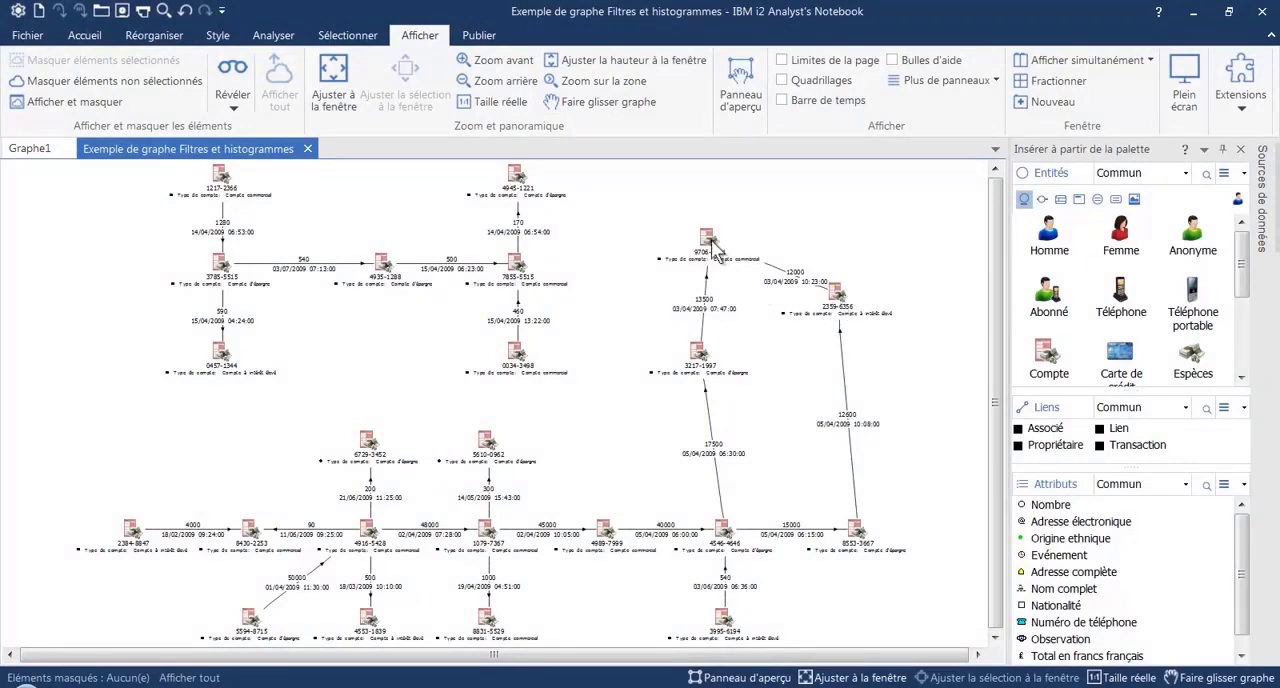
mouse_move(715, 240)
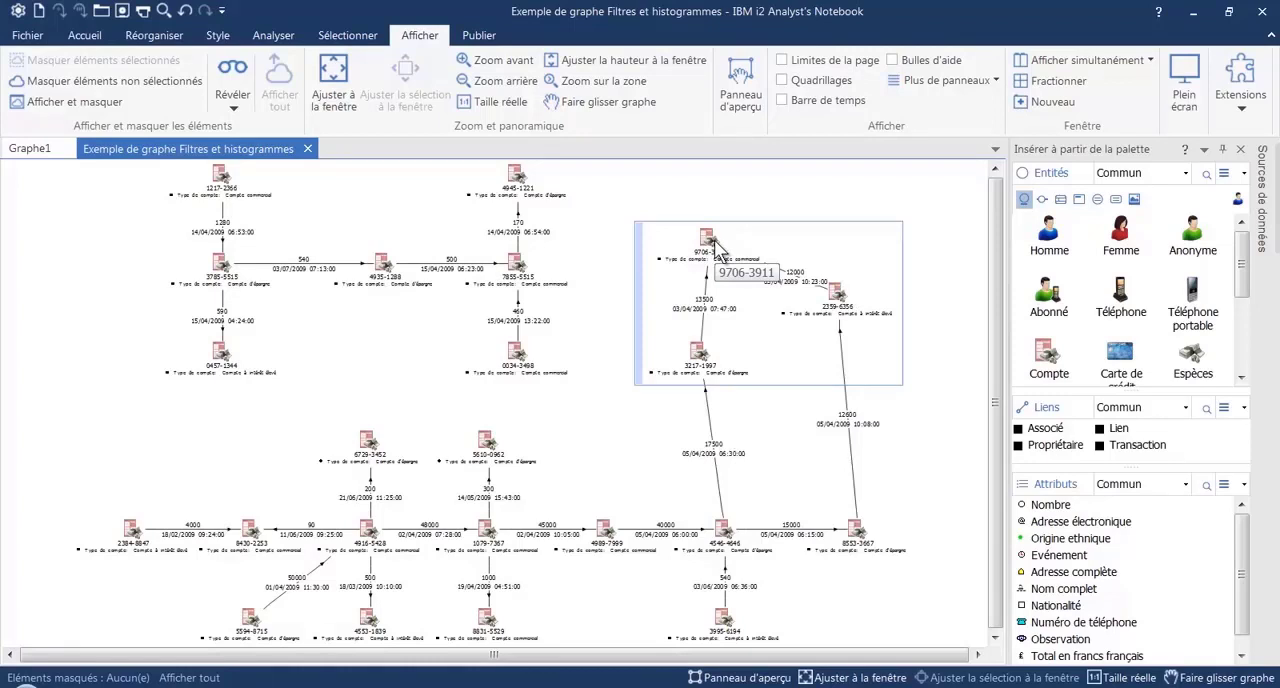
Add the account that receives the 15000 transaction to the existing group of three
left_click(858, 535)
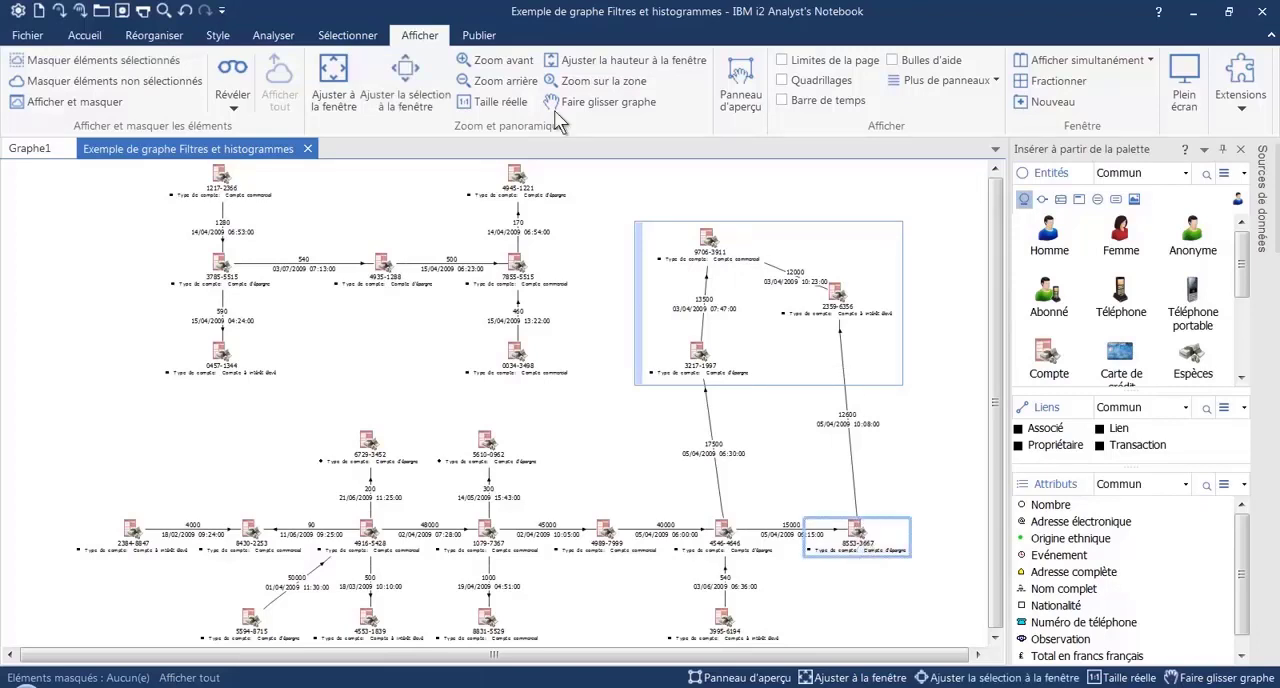
left_click(155, 38)
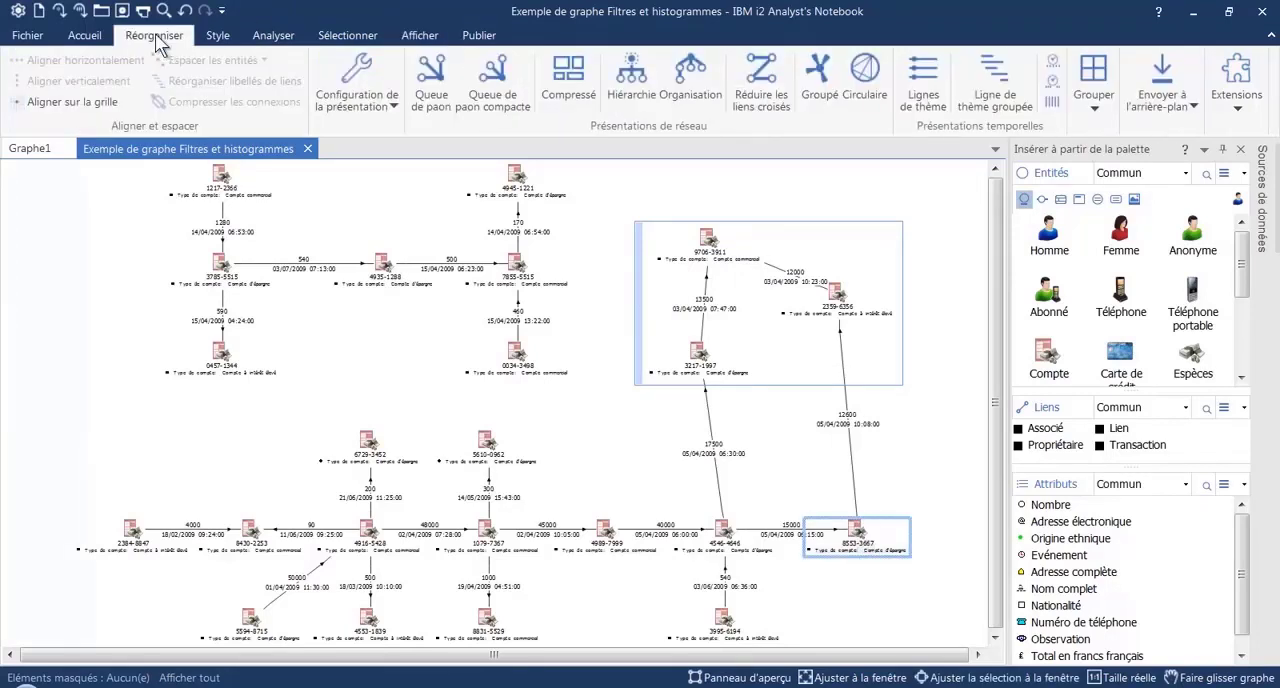
left_click(1094, 100)
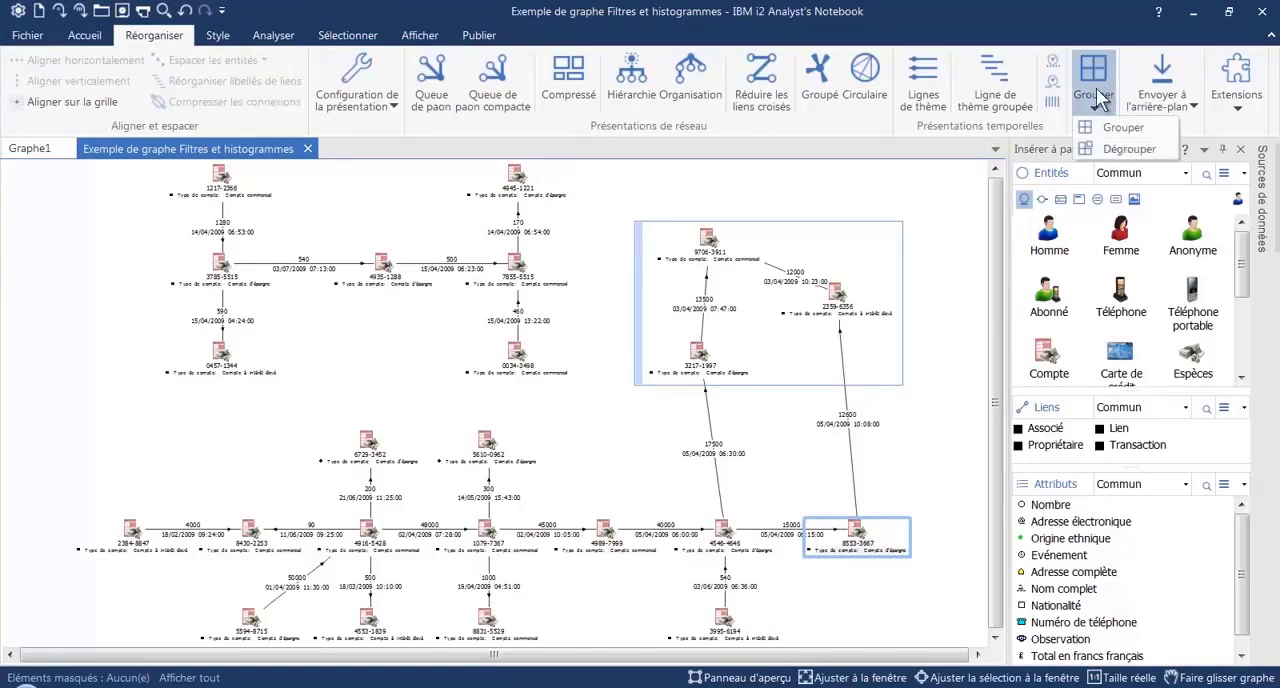
left_click(1110, 128)
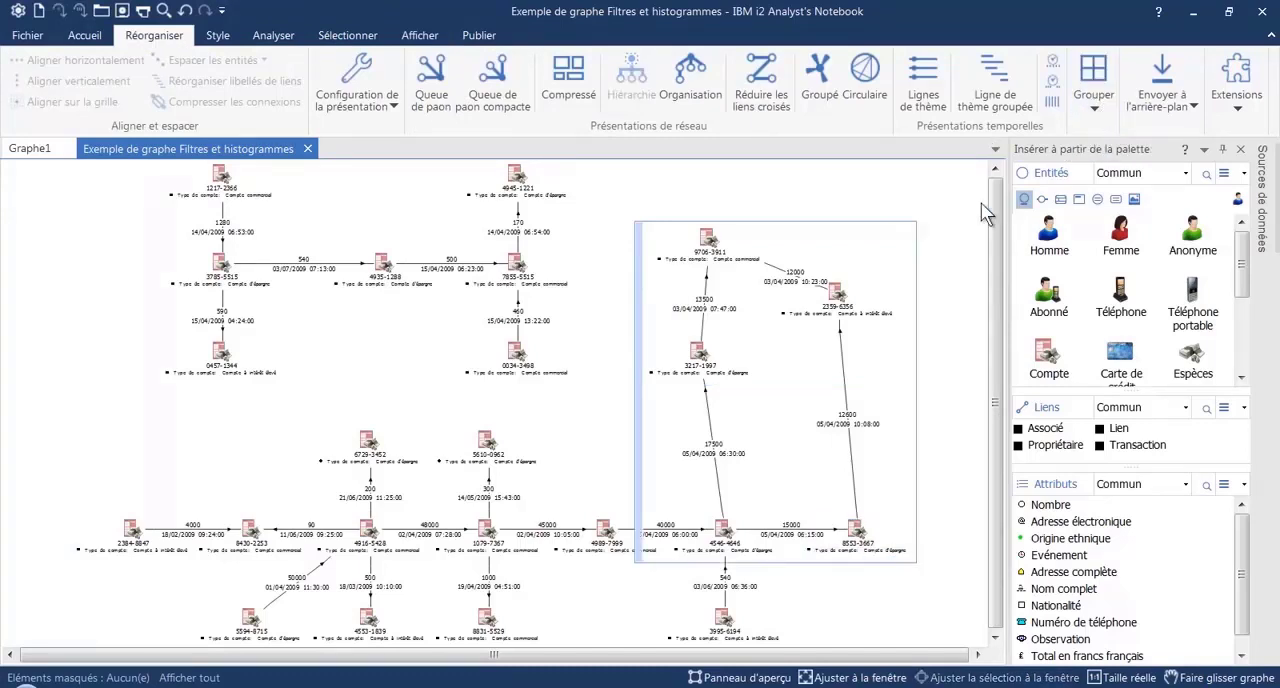
Shift the four-account group slightly upward and move its newly added account up beneath the account receiving the 12600 transaction
left_click_drag(833, 304, 848, 275)
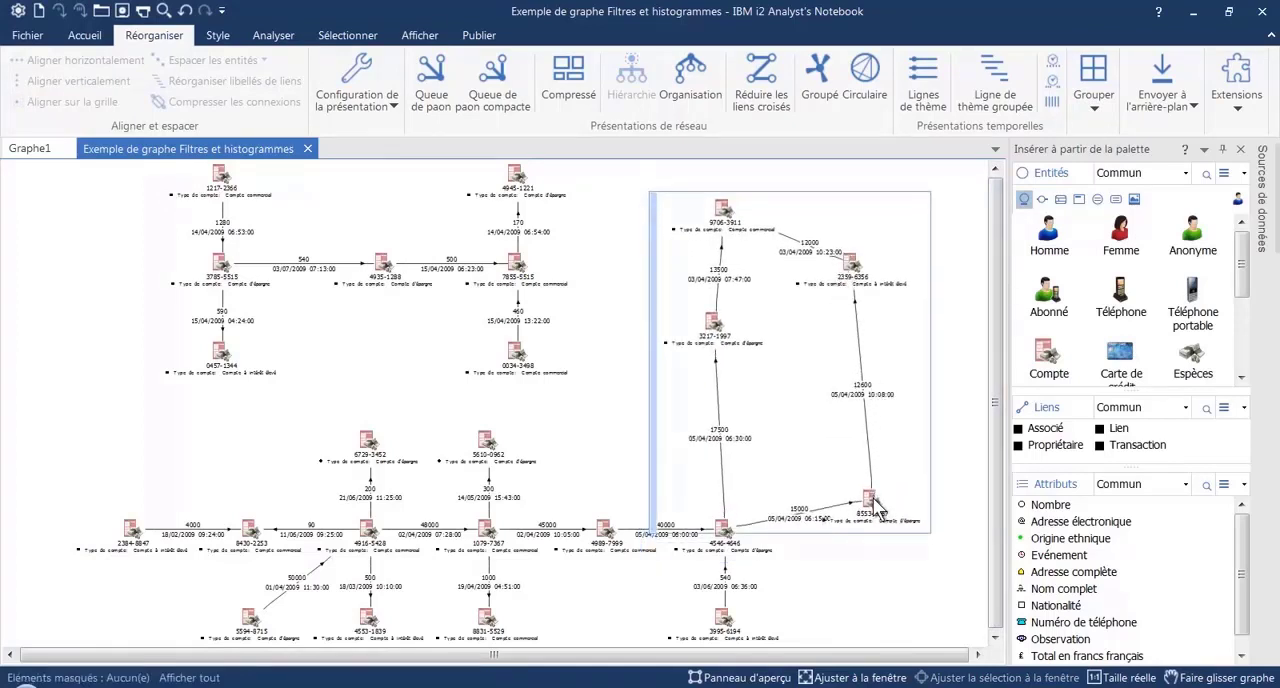
left_click(874, 502)
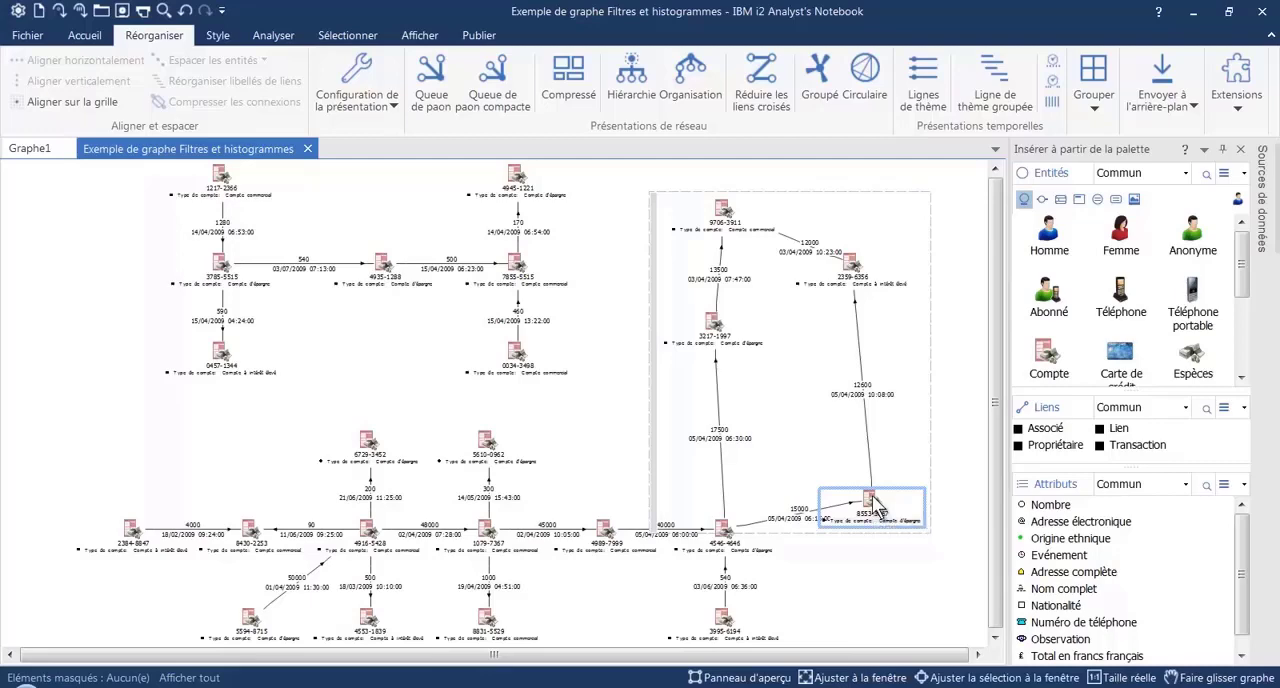
left_click_drag(874, 502, 848, 340)
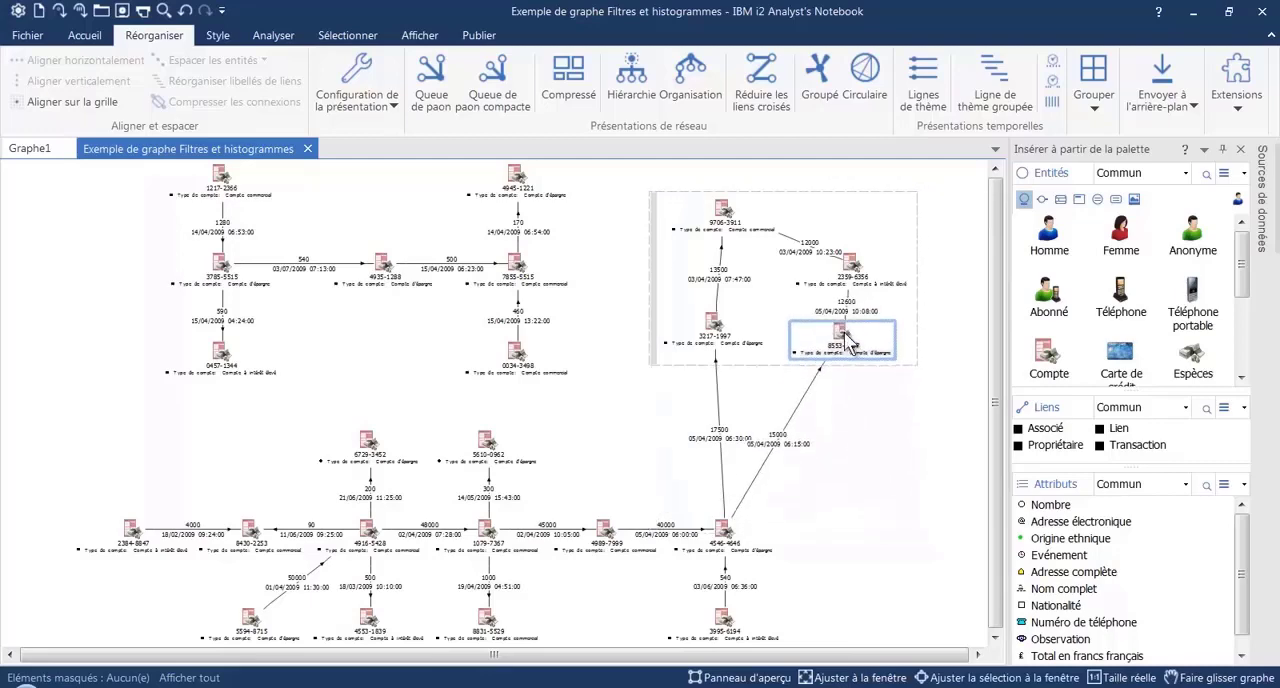
left_click(897, 548)
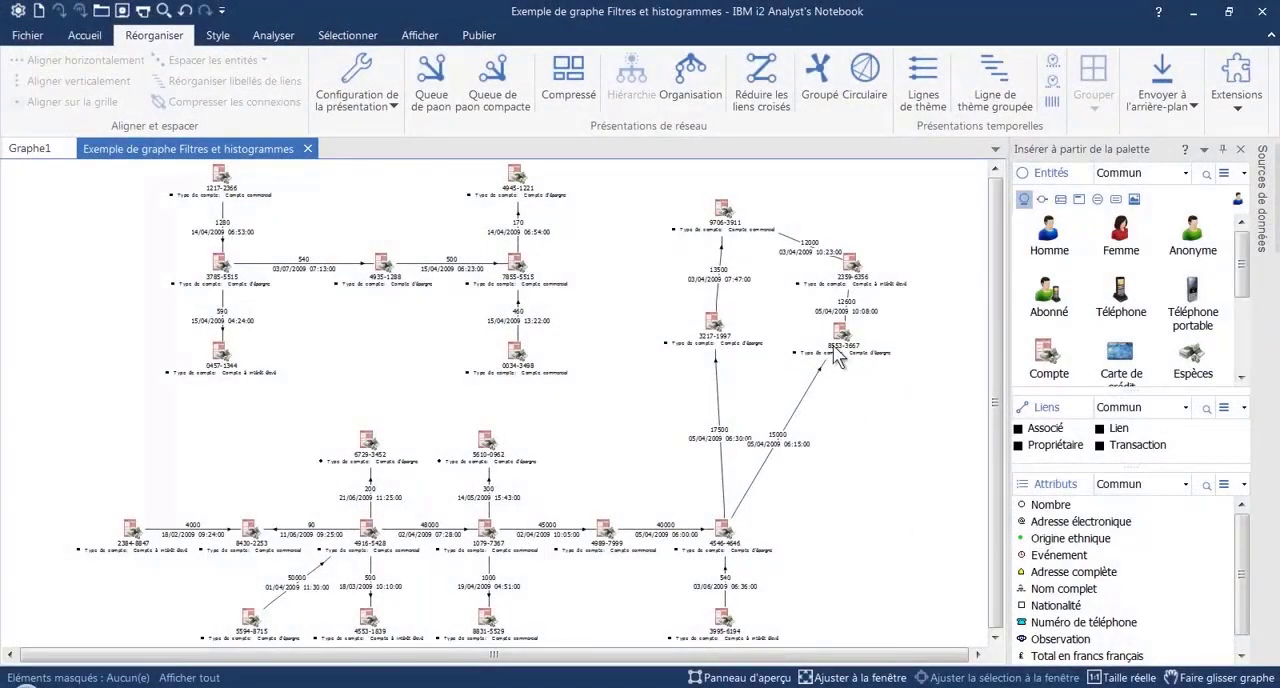
Ungroup only the account sending the 13500 transaction and move it down, away from the other group members
left_click(727, 215)
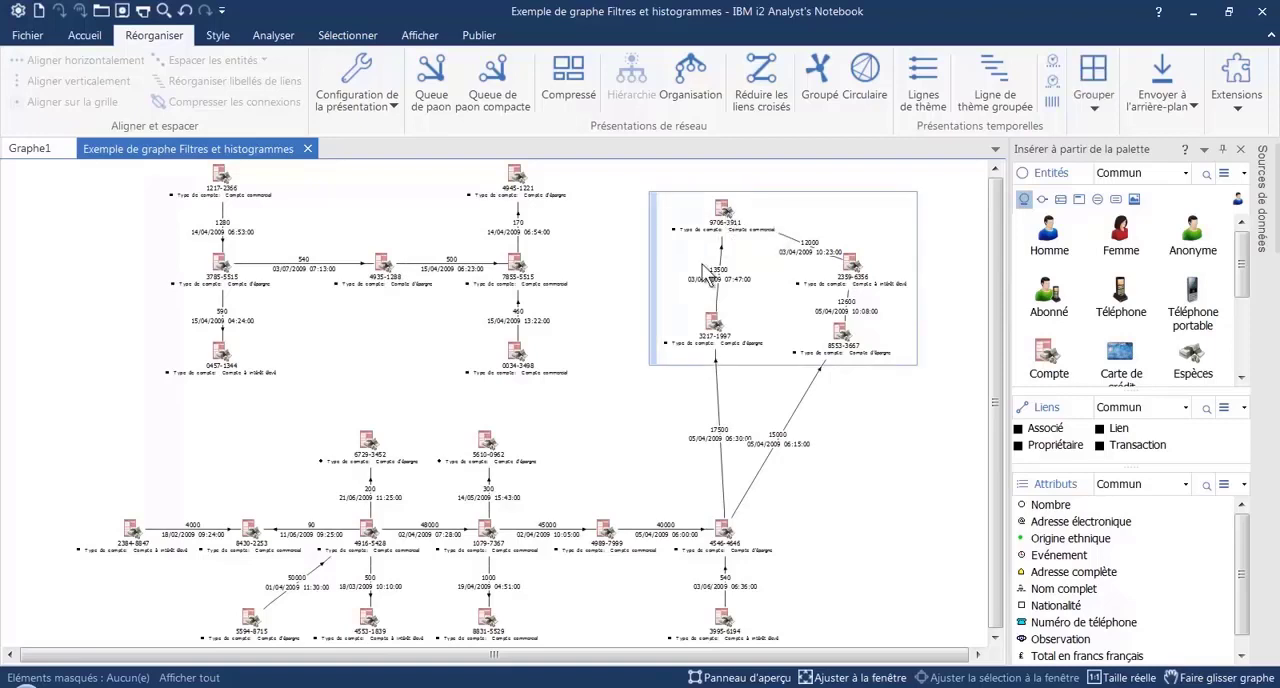
left_click(717, 338)
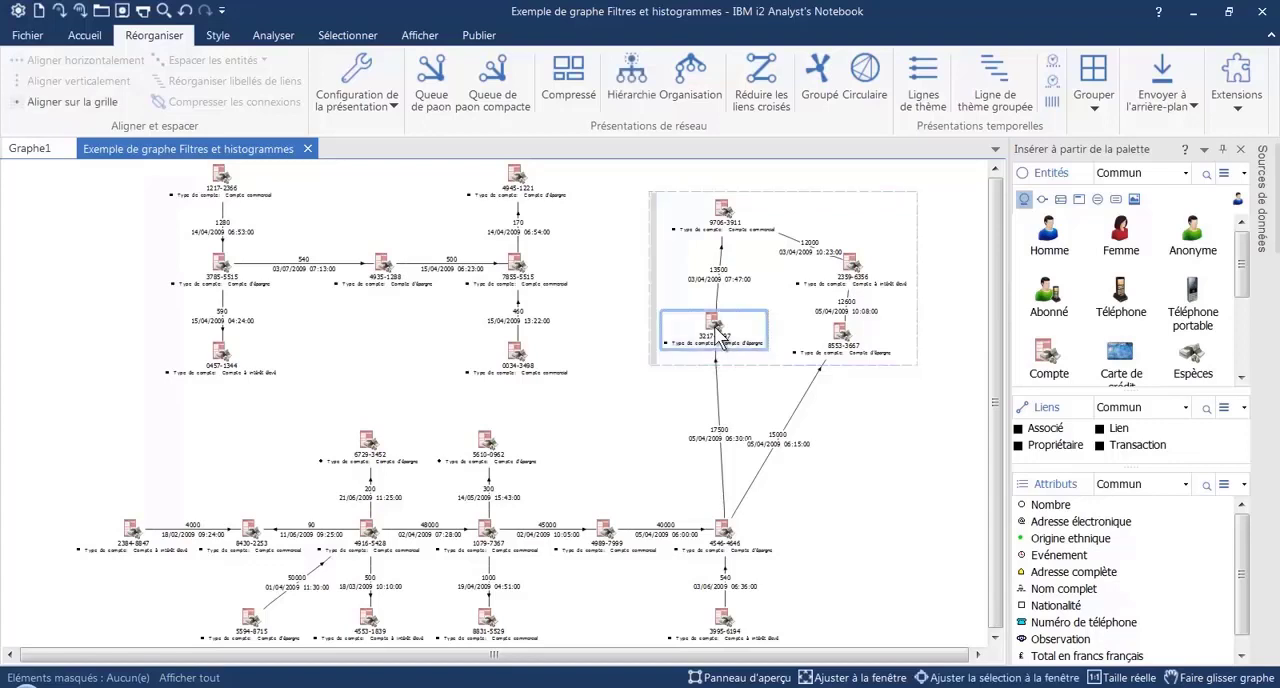
left_click(1106, 90)
left_click(1112, 150)
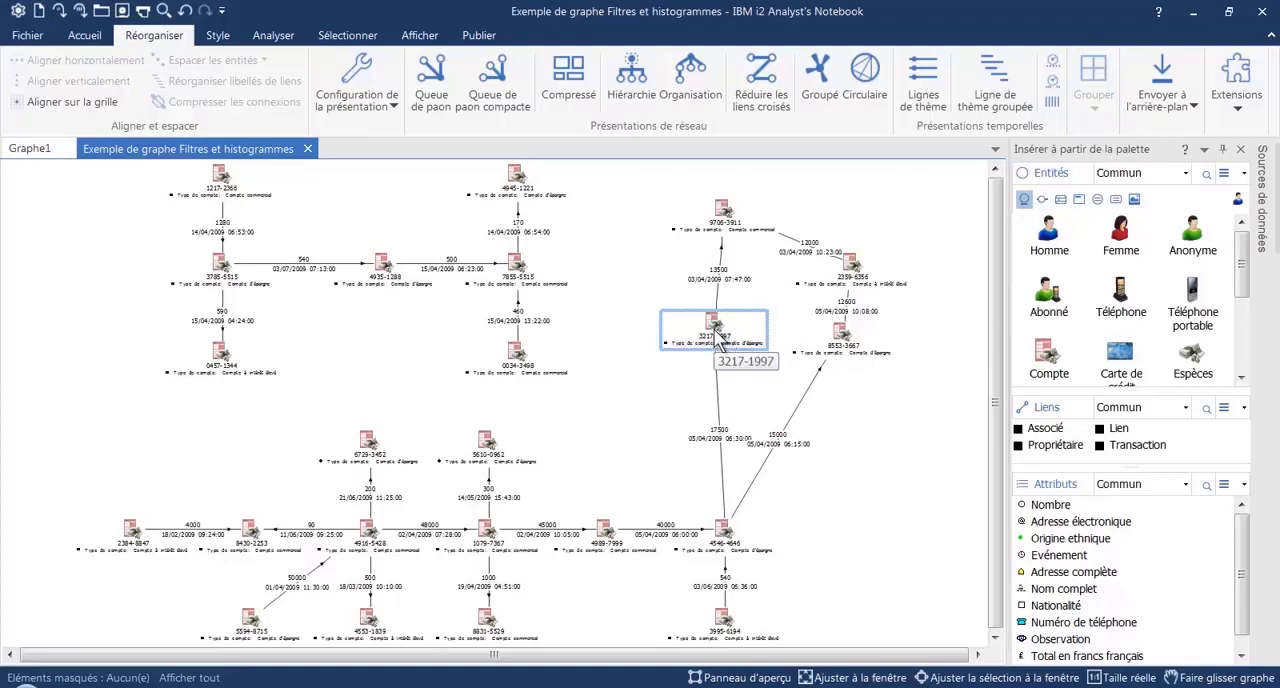
left_click_drag(716, 343, 658, 460)
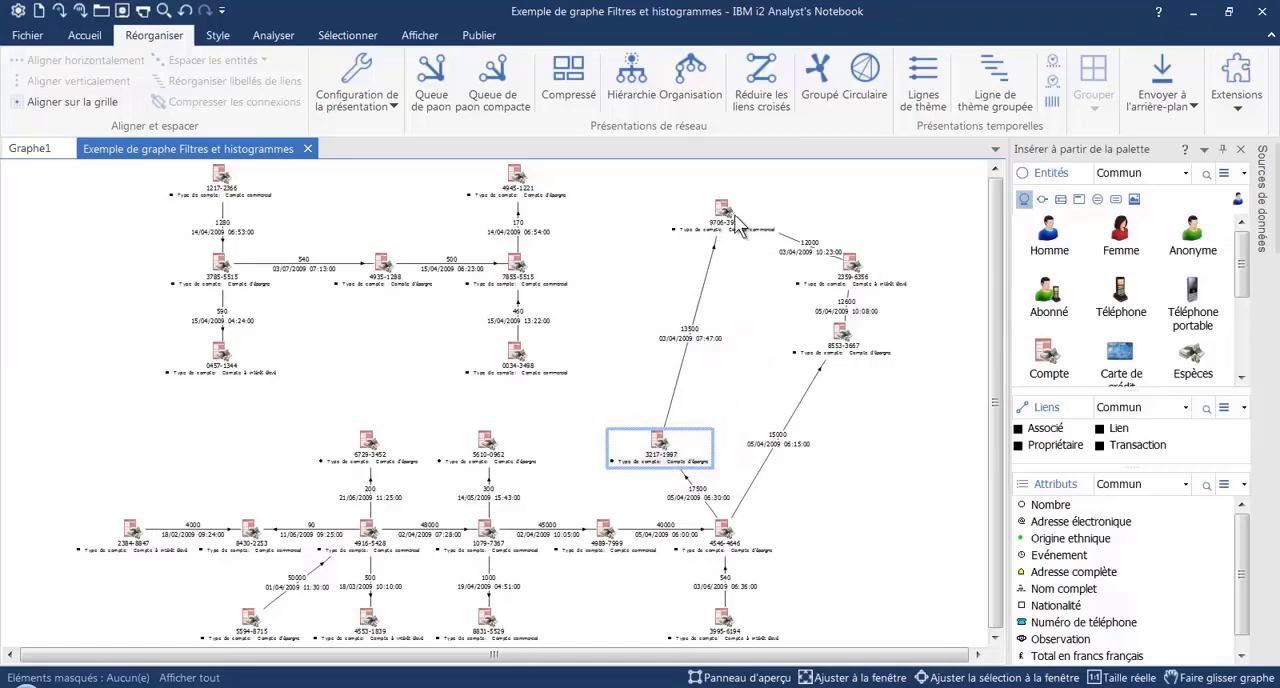
Ungroup the three accounts that remain in the group
left_click(660, 270)
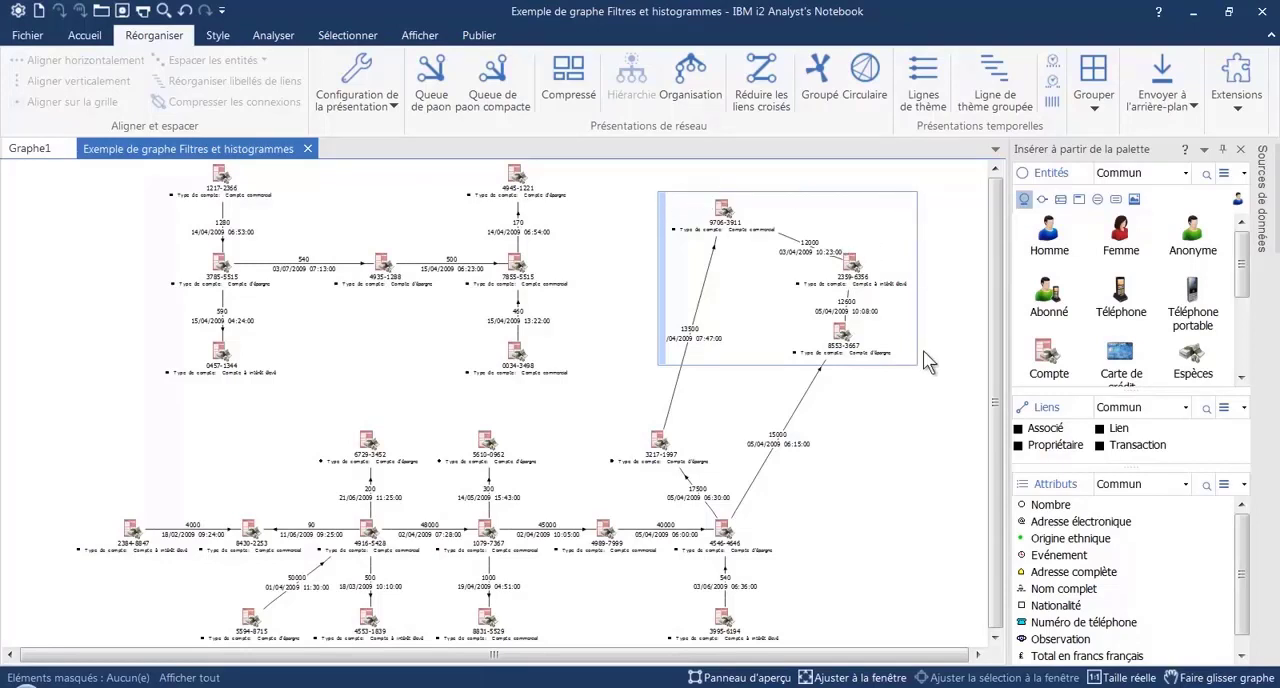
left_click(1099, 108)
left_click(1112, 152)
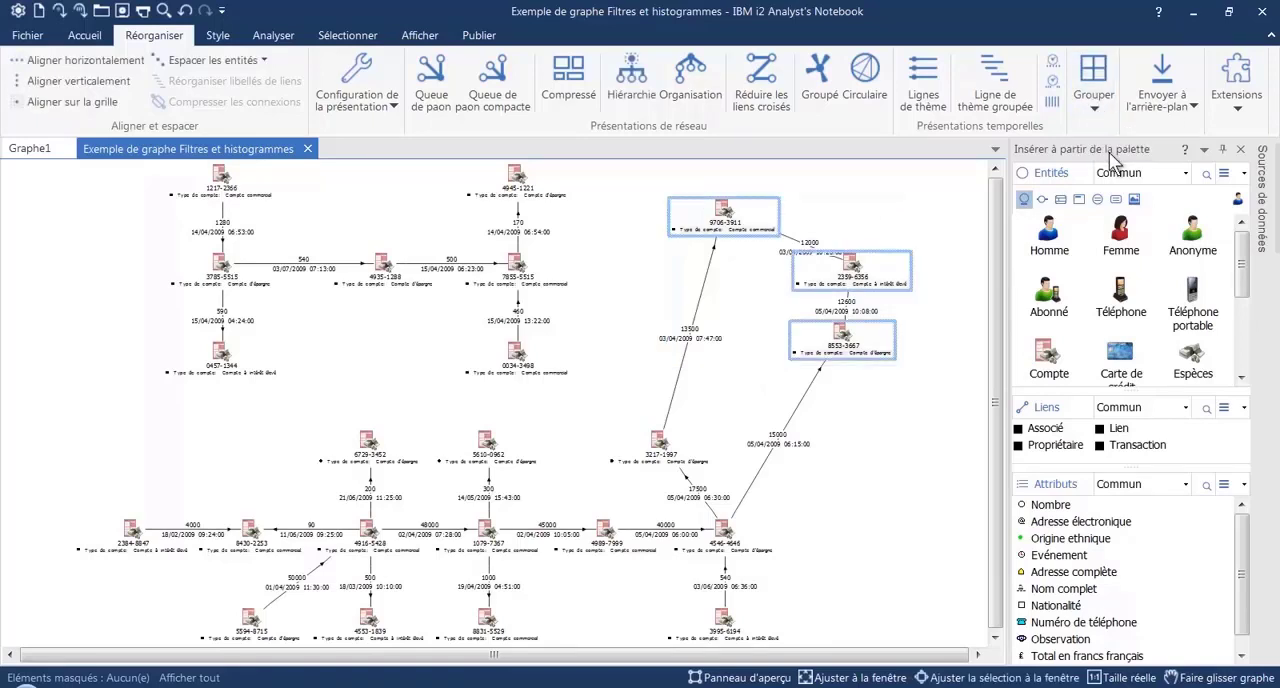
left_click(887, 228)
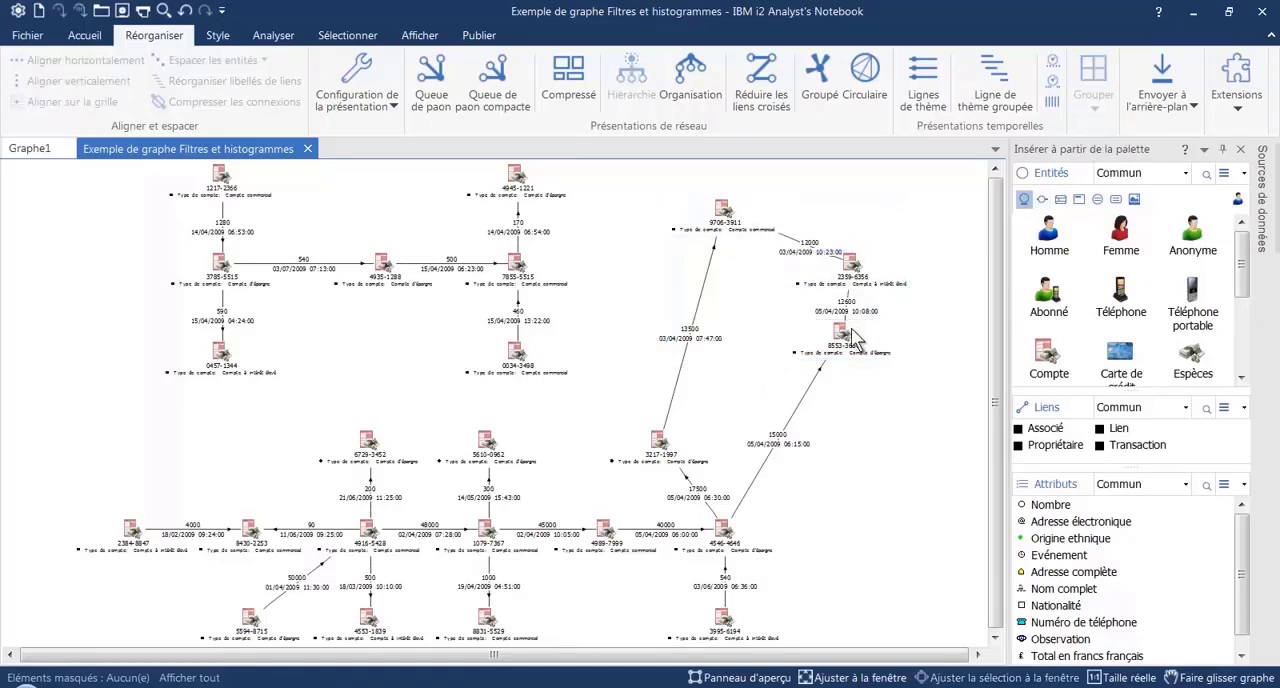
Reposition the four ungrouped accounts individually into a rough rectangle above the account sending the 17500 and 15000 transactions
left_click_drag(858, 340, 881, 455)
left_click_drag(856, 270, 855, 325)
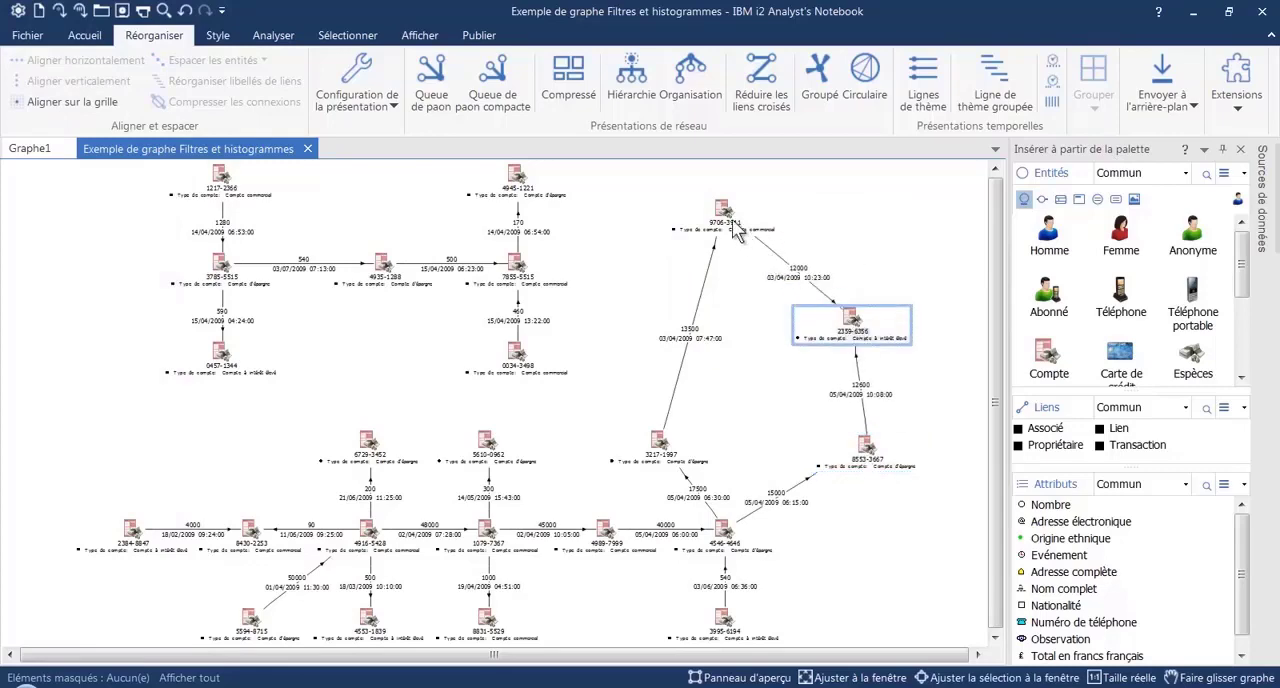
left_click_drag(733, 222, 684, 267)
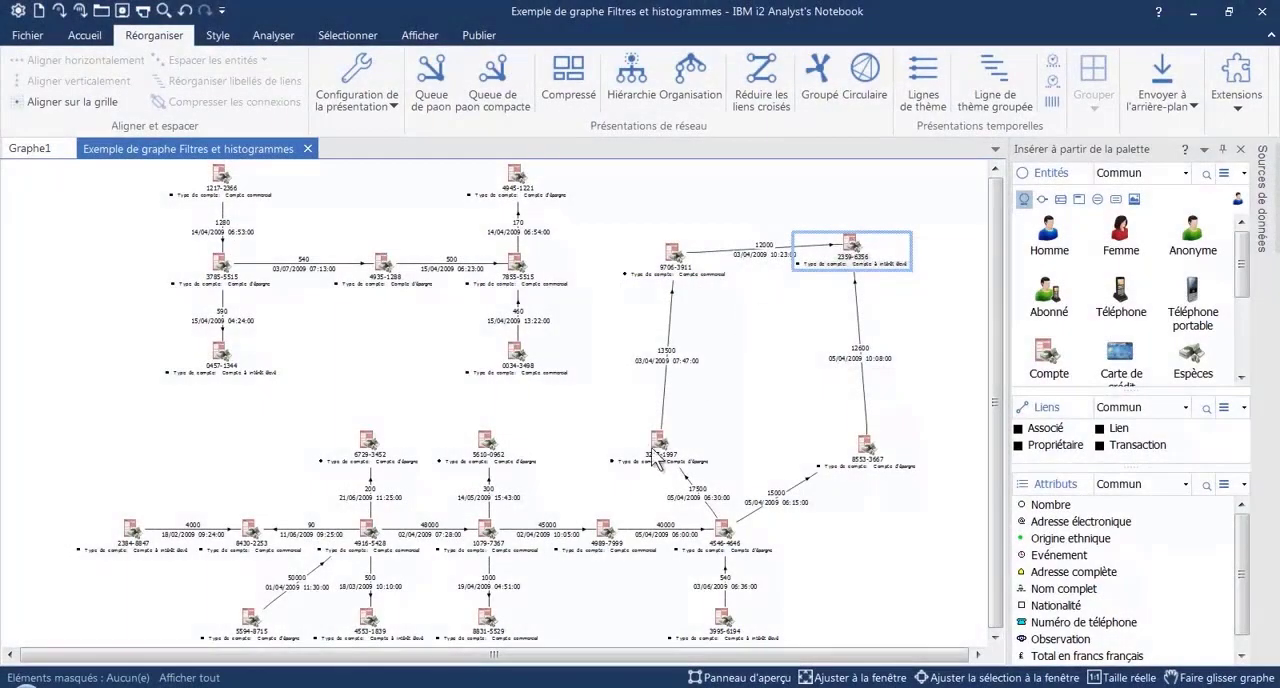
left_click(679, 448)
left_click_drag(679, 448, 703, 444)
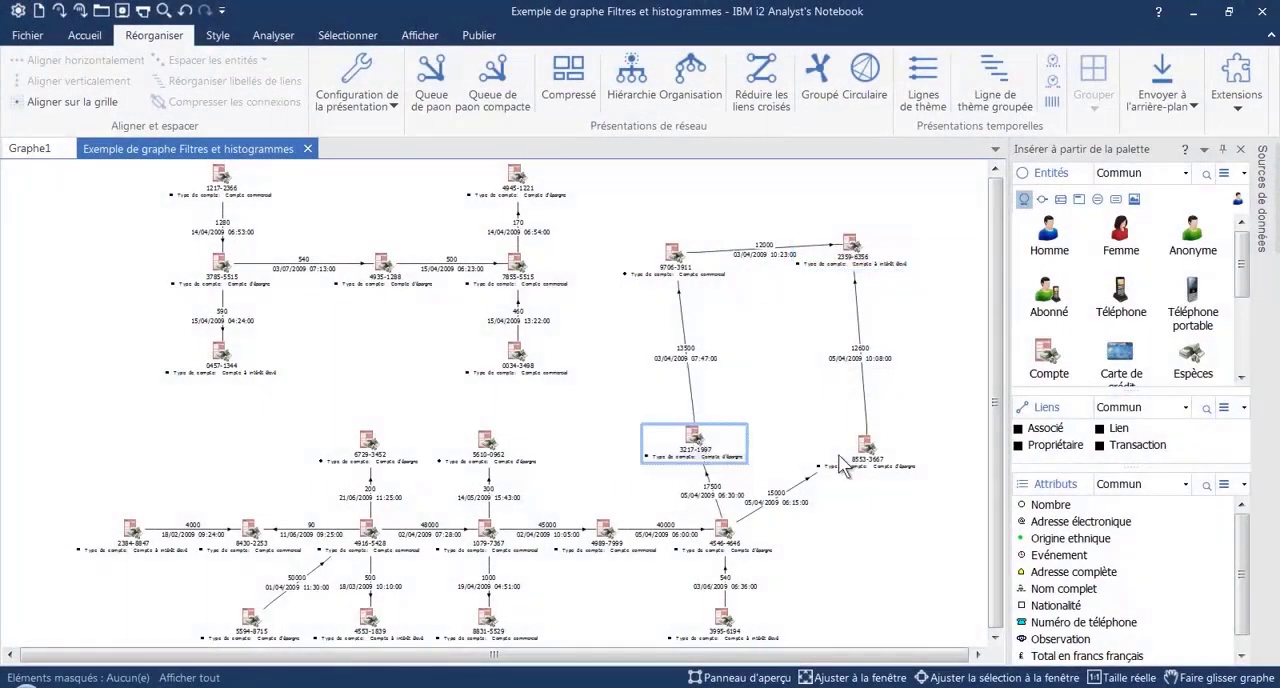
left_click(646, 215)
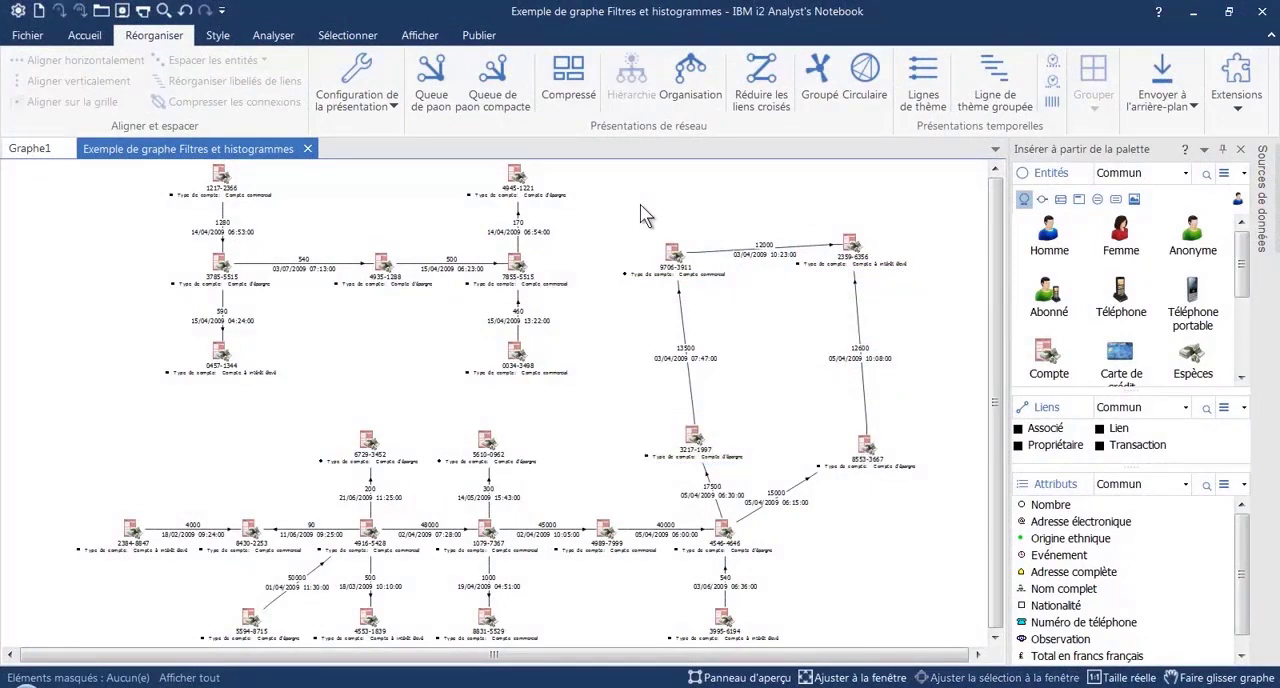
Group the two upper accounts linked by the 12000 transaction and move the group slightly down
left_click_drag(602, 190, 940, 332)
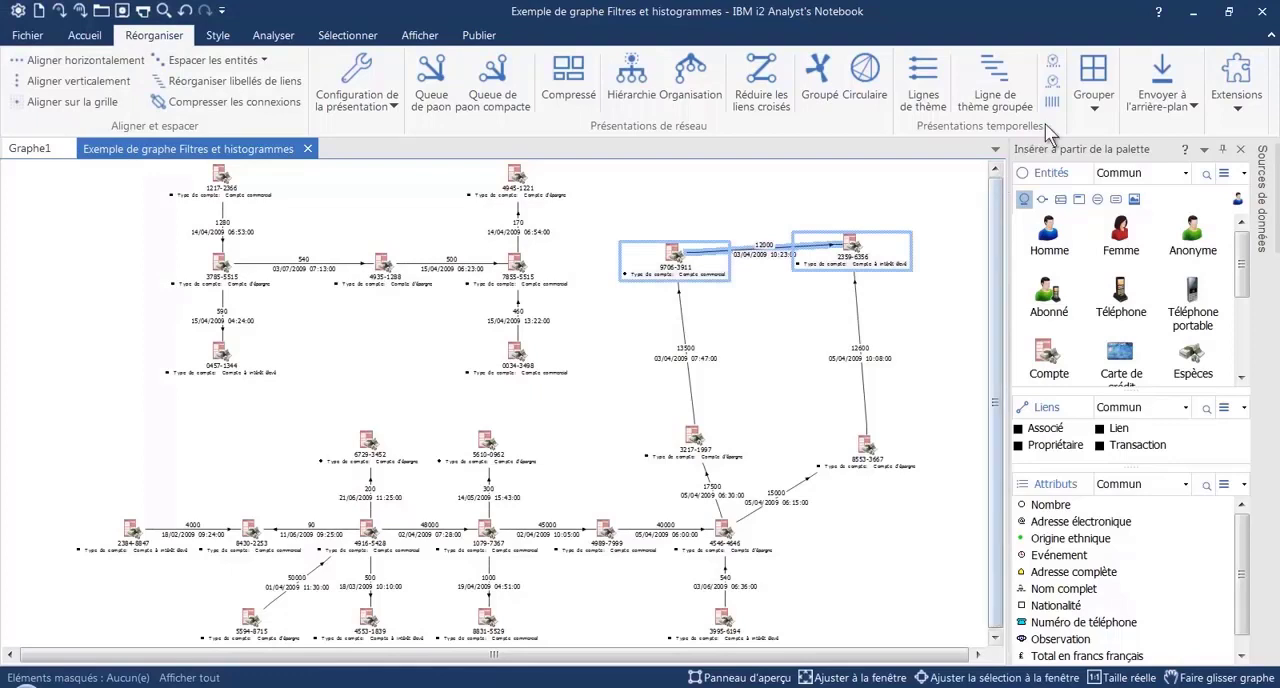
left_click(1096, 98)
left_click(1117, 133)
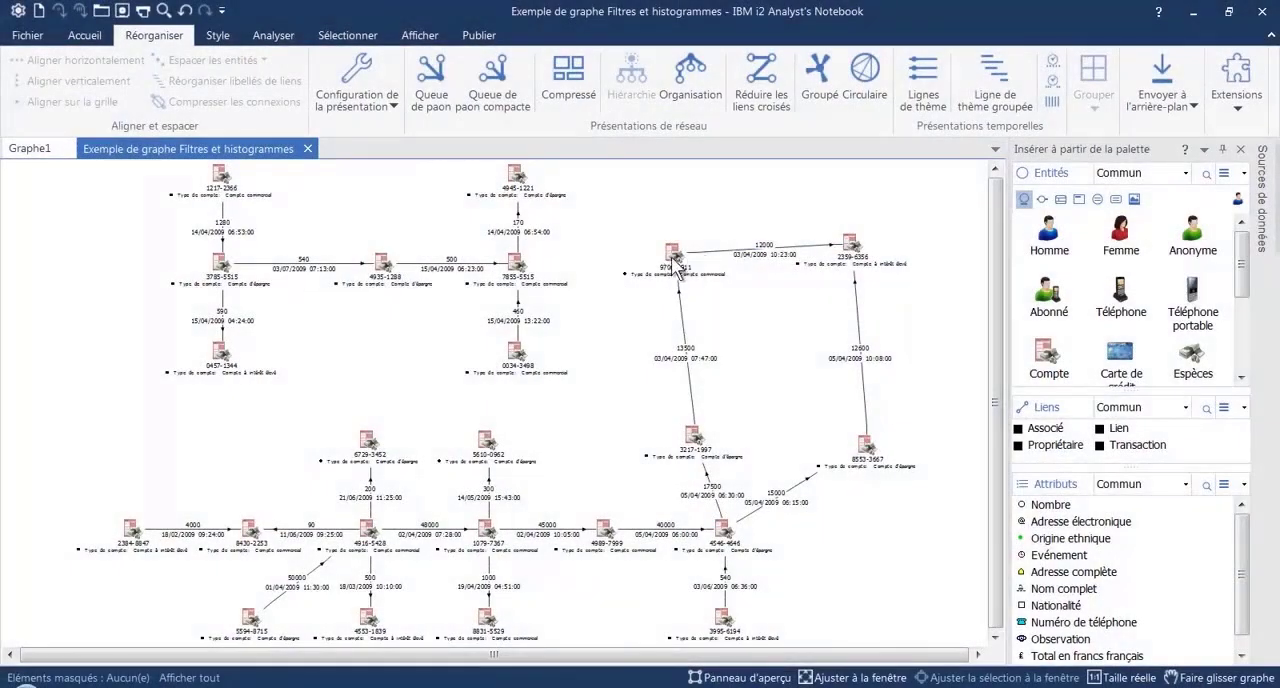
left_click(680, 258)
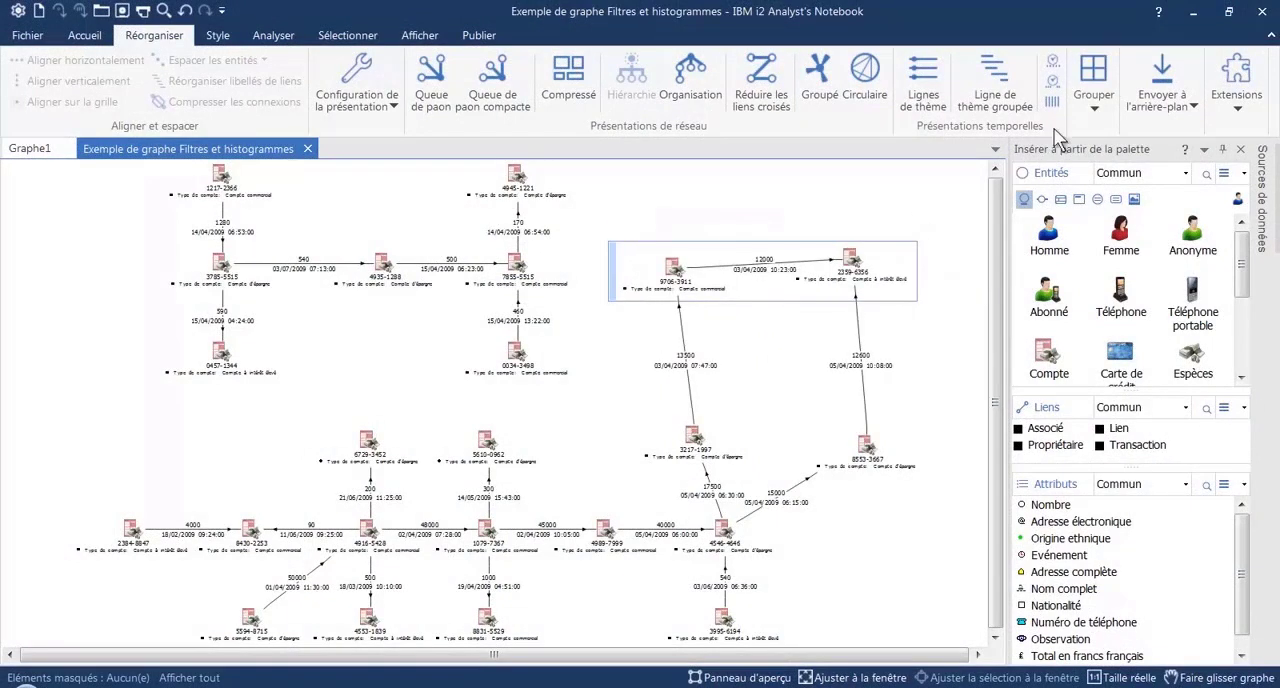